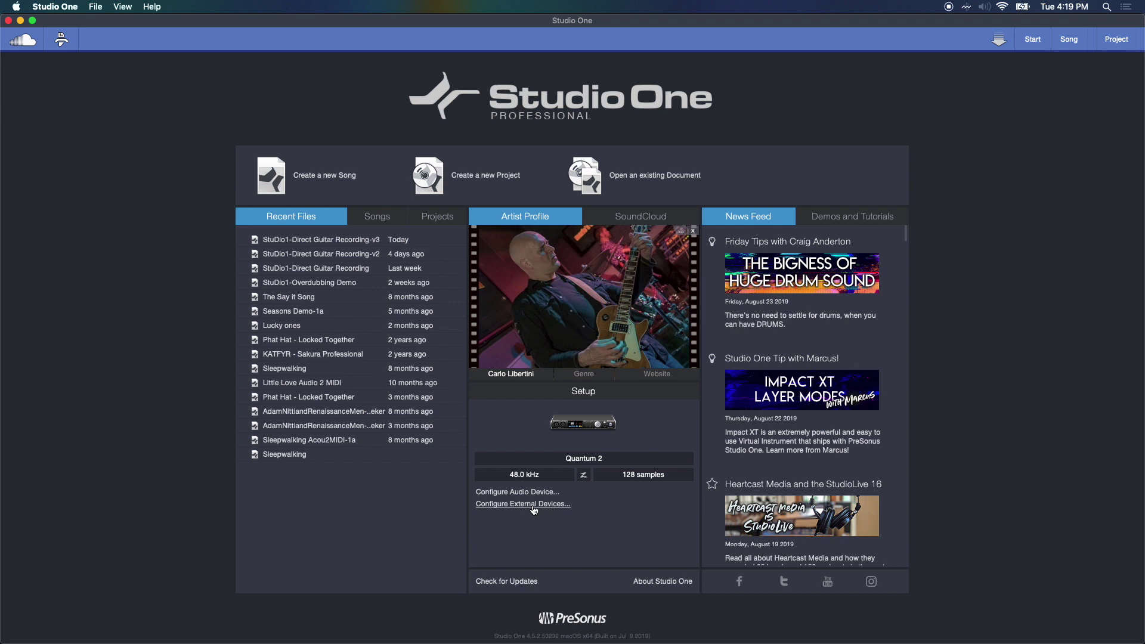
# Open Preferences on the External Devices tab via Configure External Devices
pyautogui.click(533, 504)
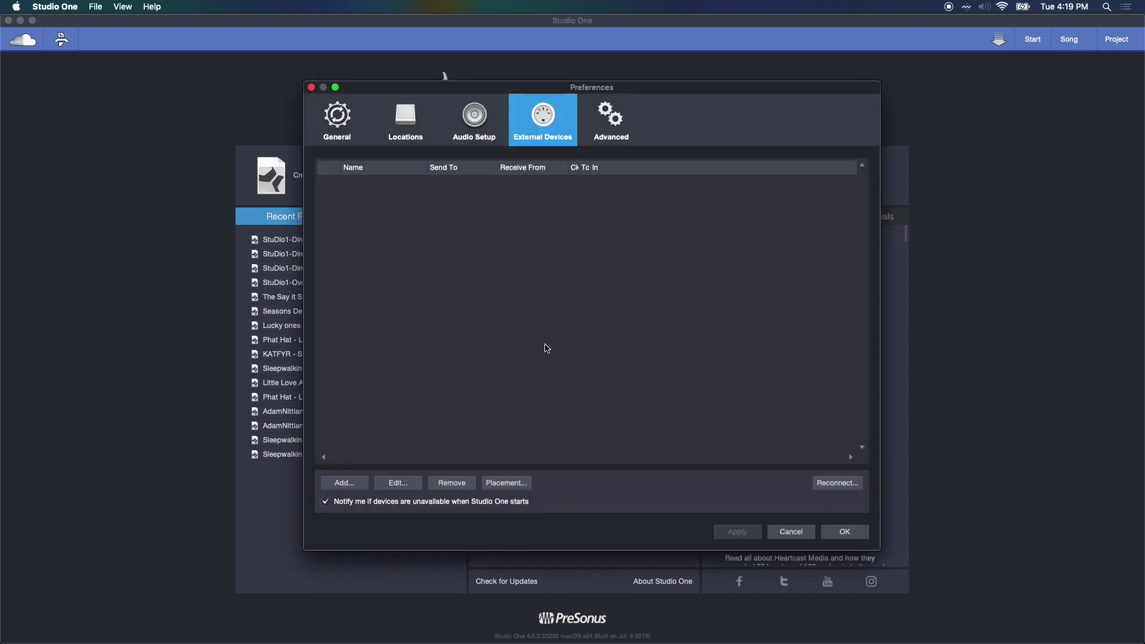
# Open the Add Device dialog from the External Devices tab
pyautogui.click(346, 484)
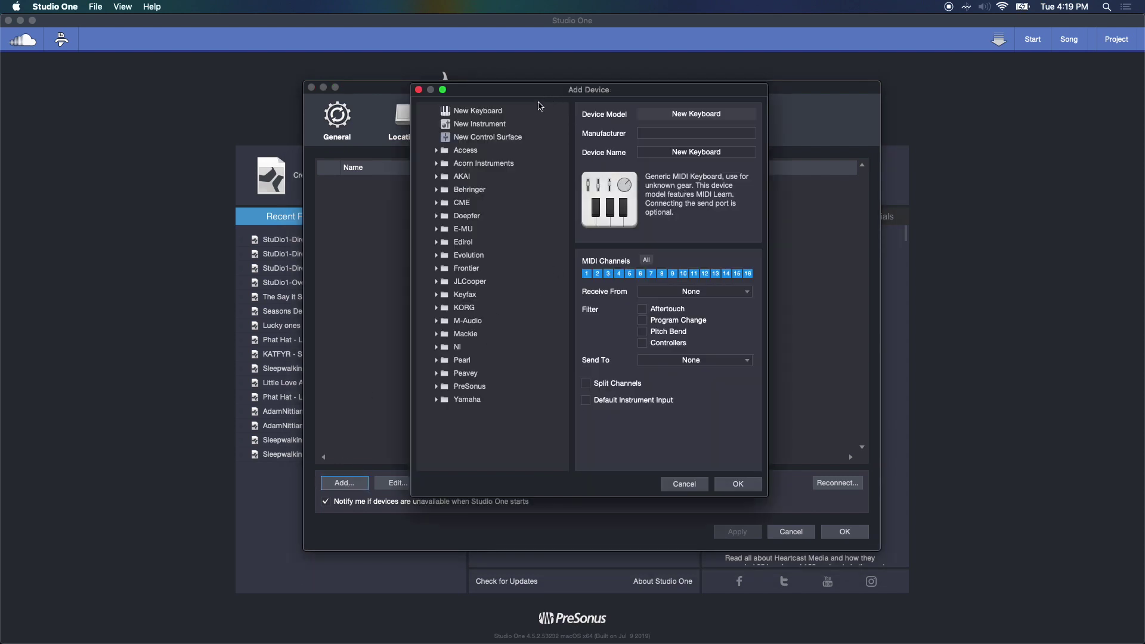
# Choose the generic New Keyboard, name it Behr UMA25S, and toggle the All MIDI channels option
pyautogui.click(437, 178)
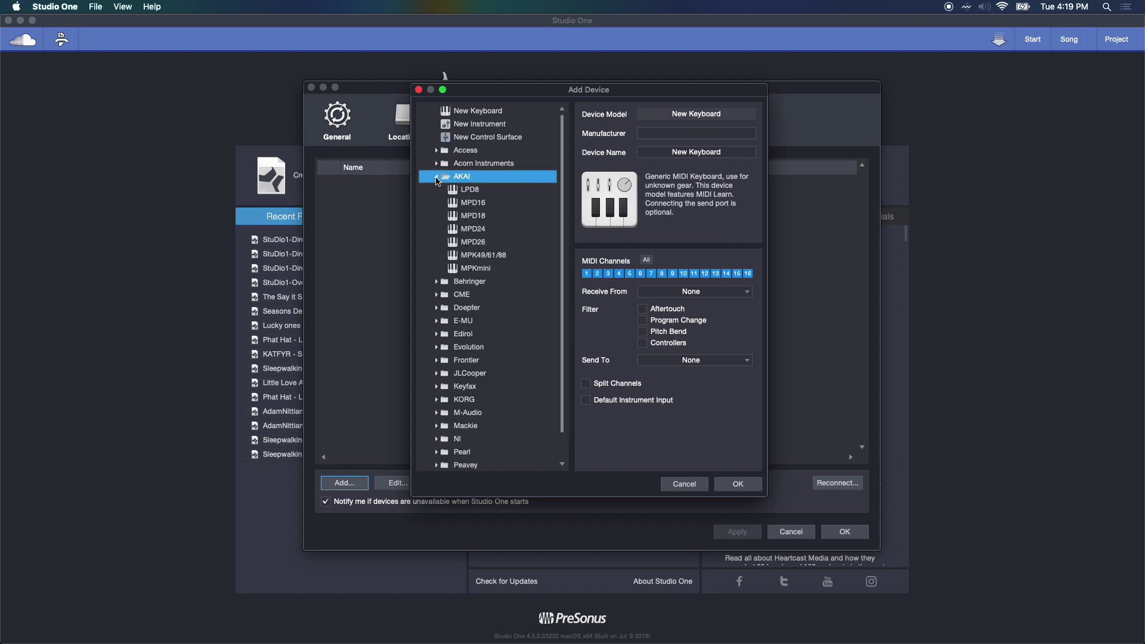
pyautogui.click(436, 179)
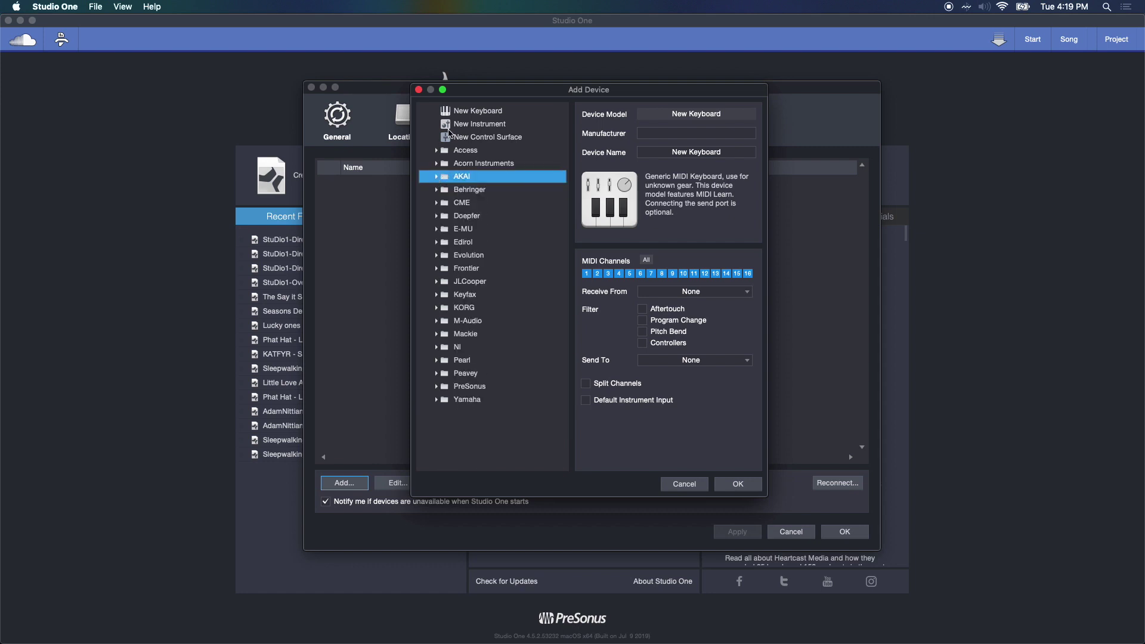
pyautogui.click(481, 111)
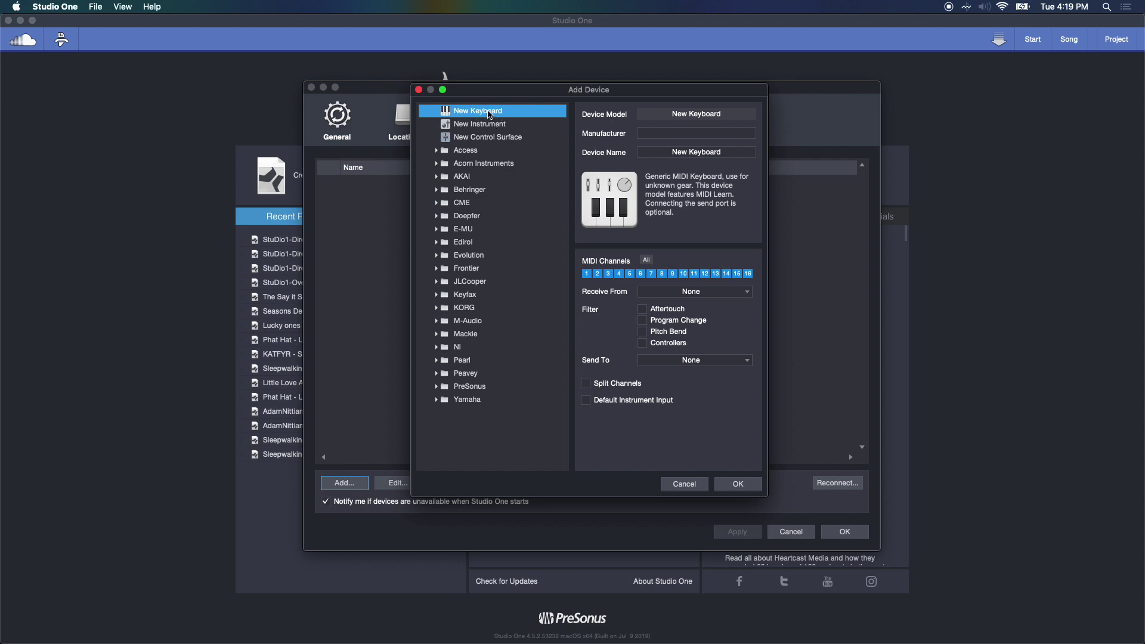
pyautogui.click(706, 134)
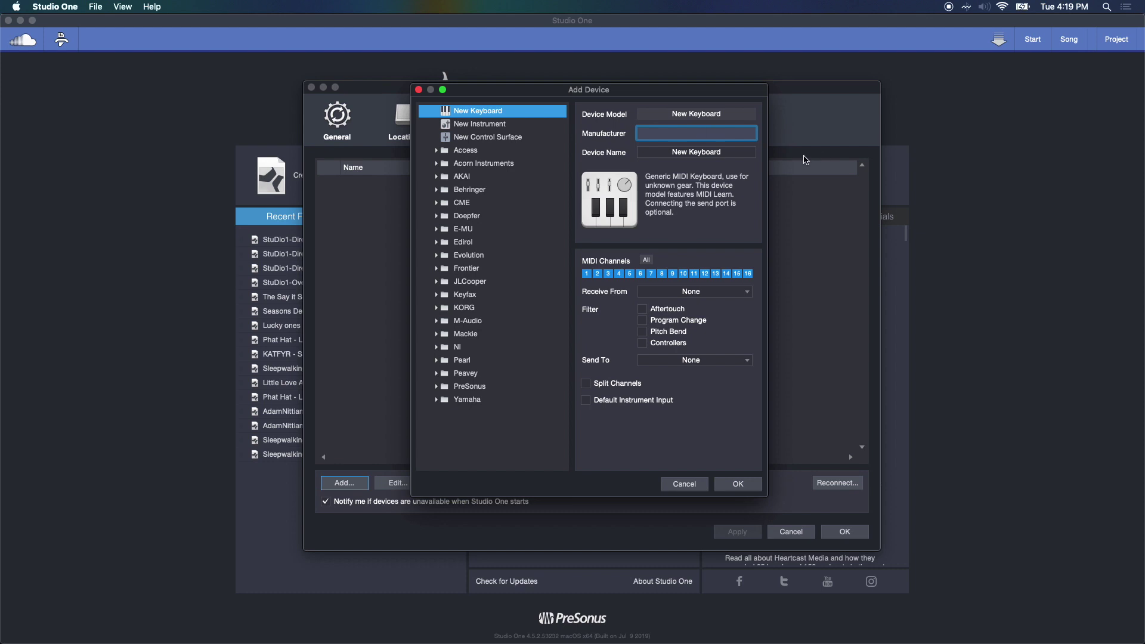
pyautogui.write('Behr')
pyautogui.click(740, 154)
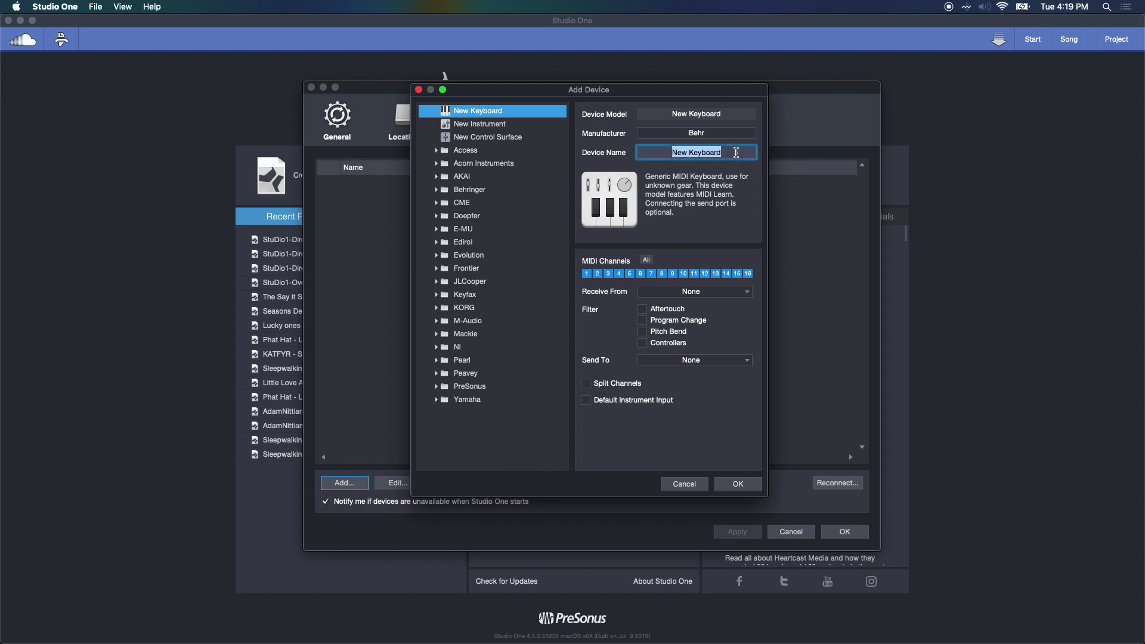
pyautogui.write('UMA25S')
pyautogui.click(649, 264)
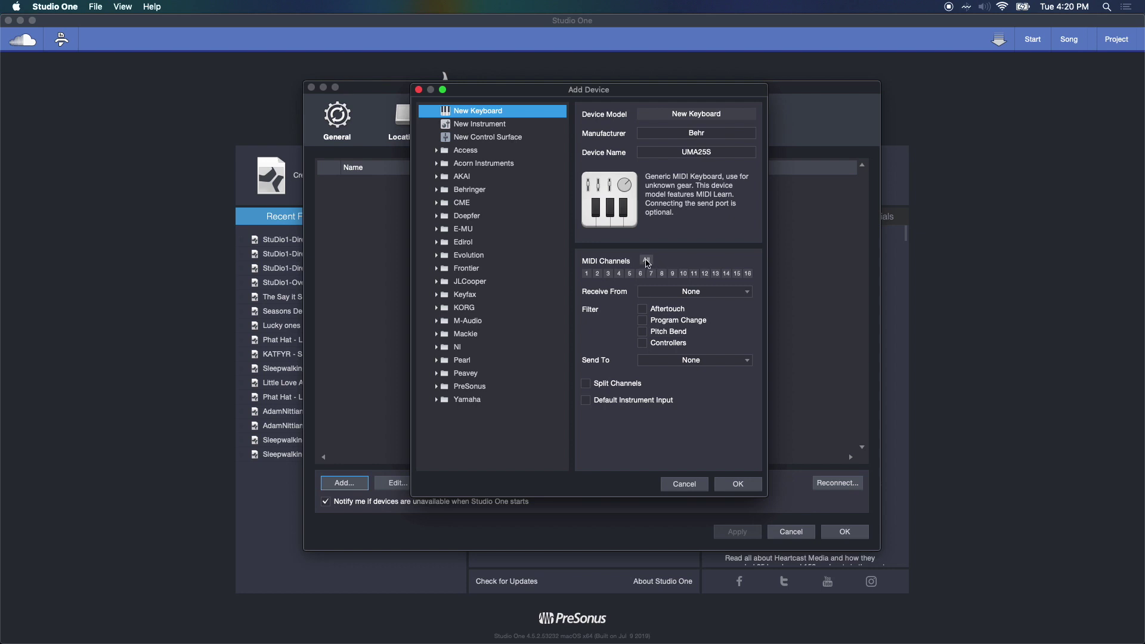
# Enable all 16 channels, receive from UMA25S, send to None, and make it the default instrument input
pyautogui.click(647, 263)
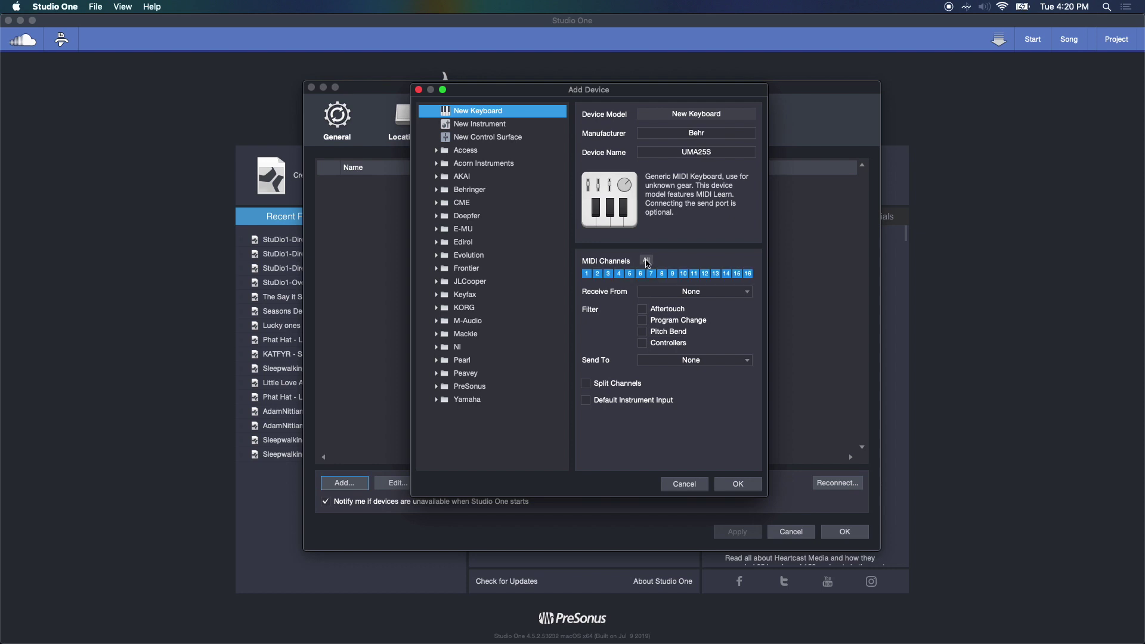
pyautogui.click(706, 297)
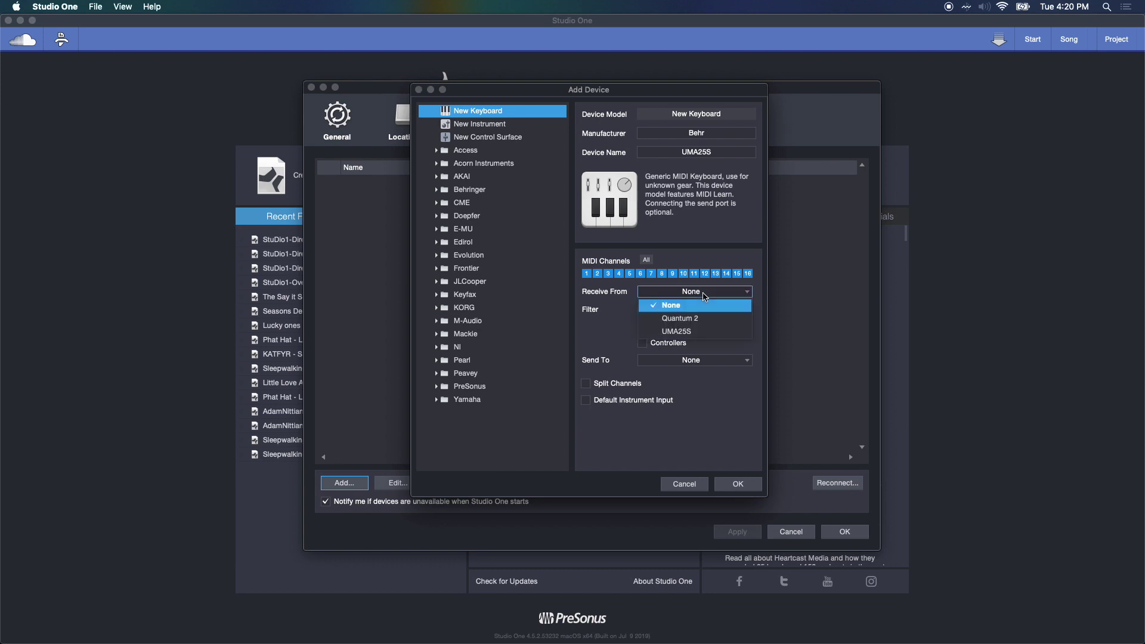
pyautogui.click(702, 333)
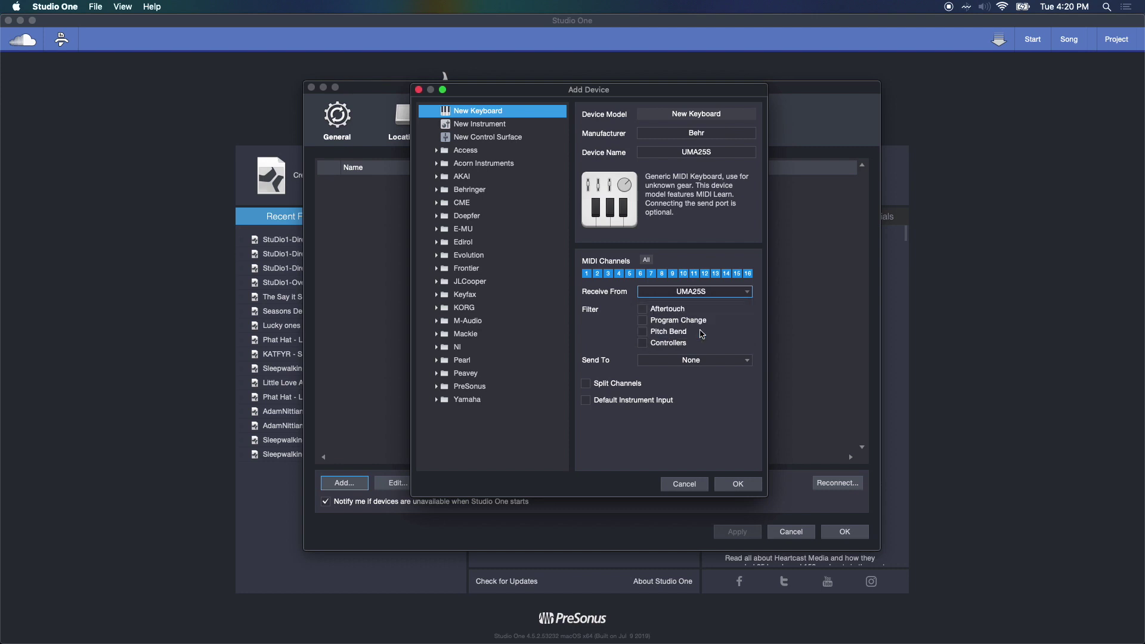
pyautogui.click(678, 361)
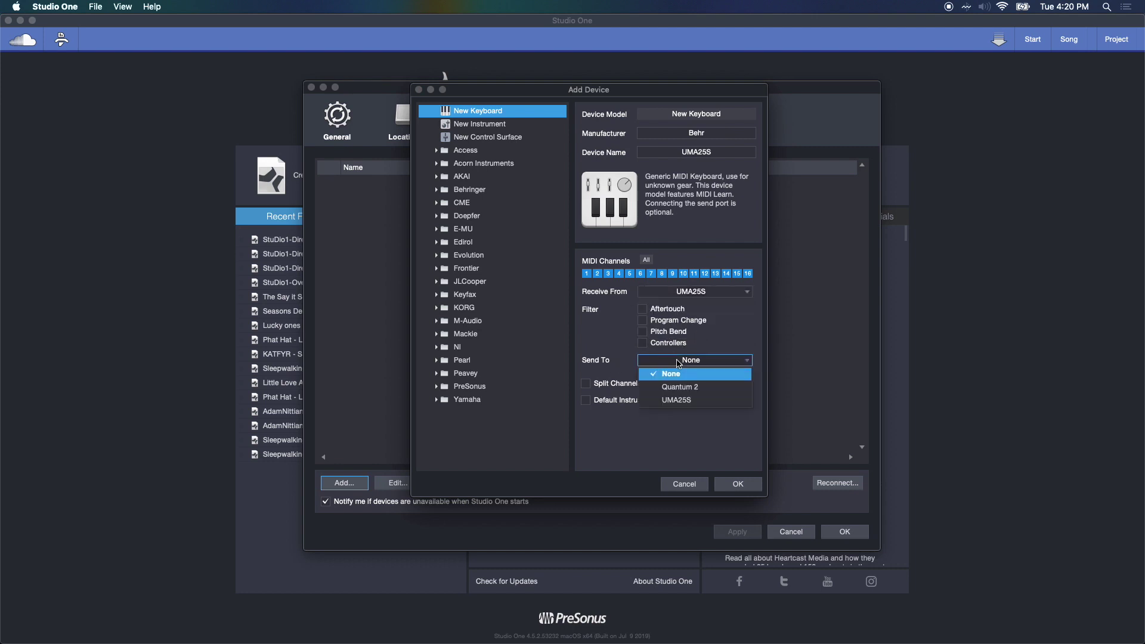
pyautogui.click(675, 406)
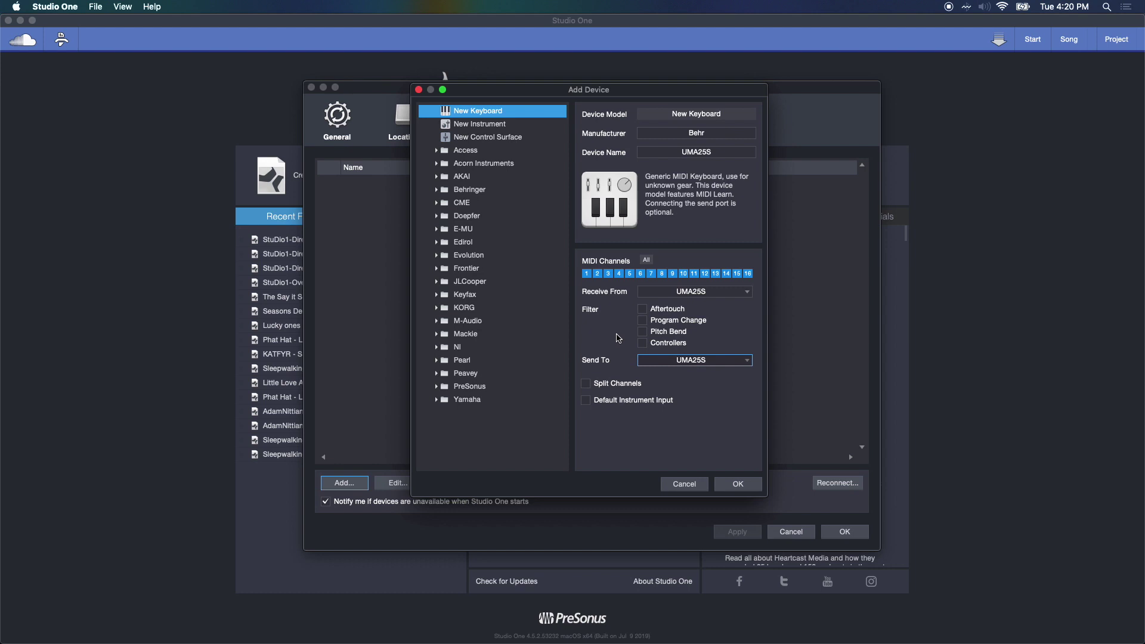
pyautogui.click(656, 361)
pyautogui.click(660, 374)
pyautogui.click(589, 401)
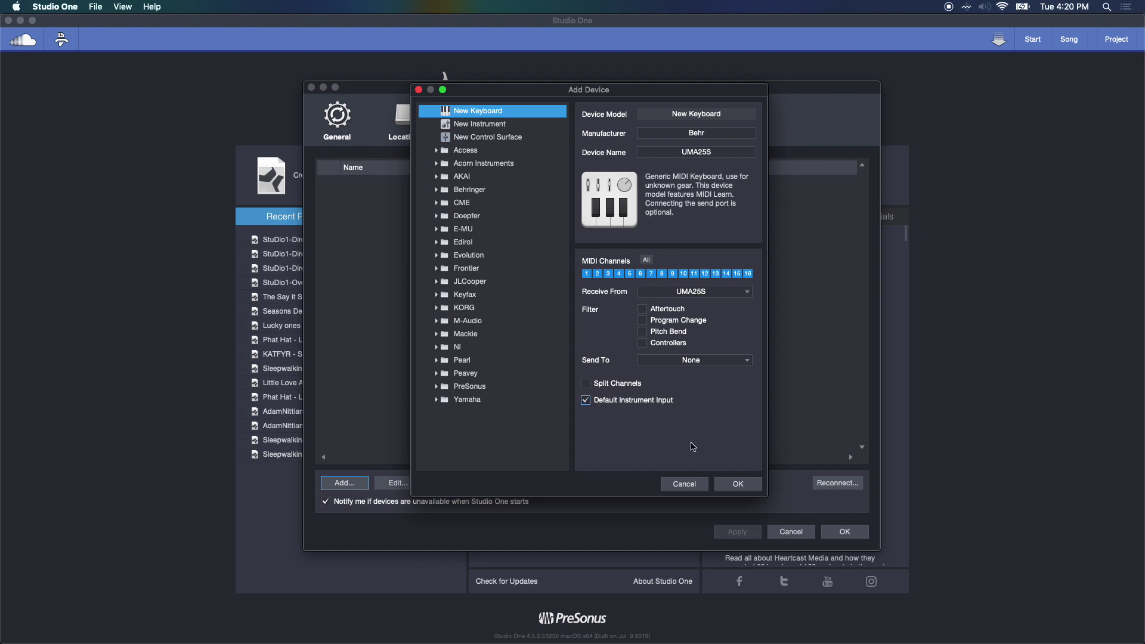
pyautogui.click(755, 486)
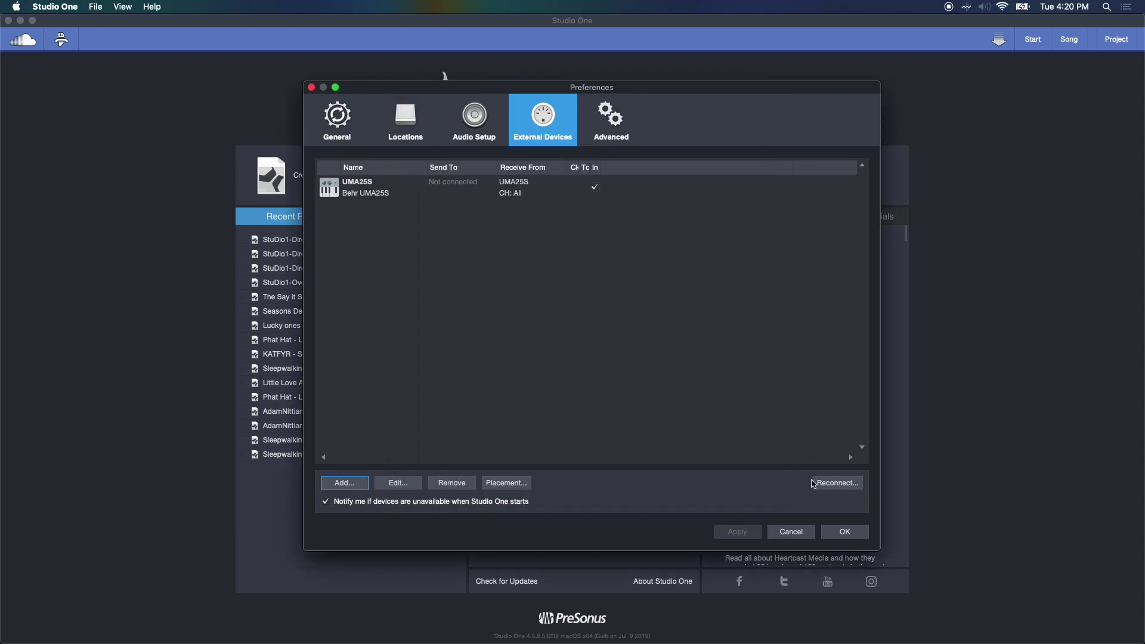
# Close Preferences and open the recent song StuDio1-Direct Guitar Recording-v3
pyautogui.click(844, 531)
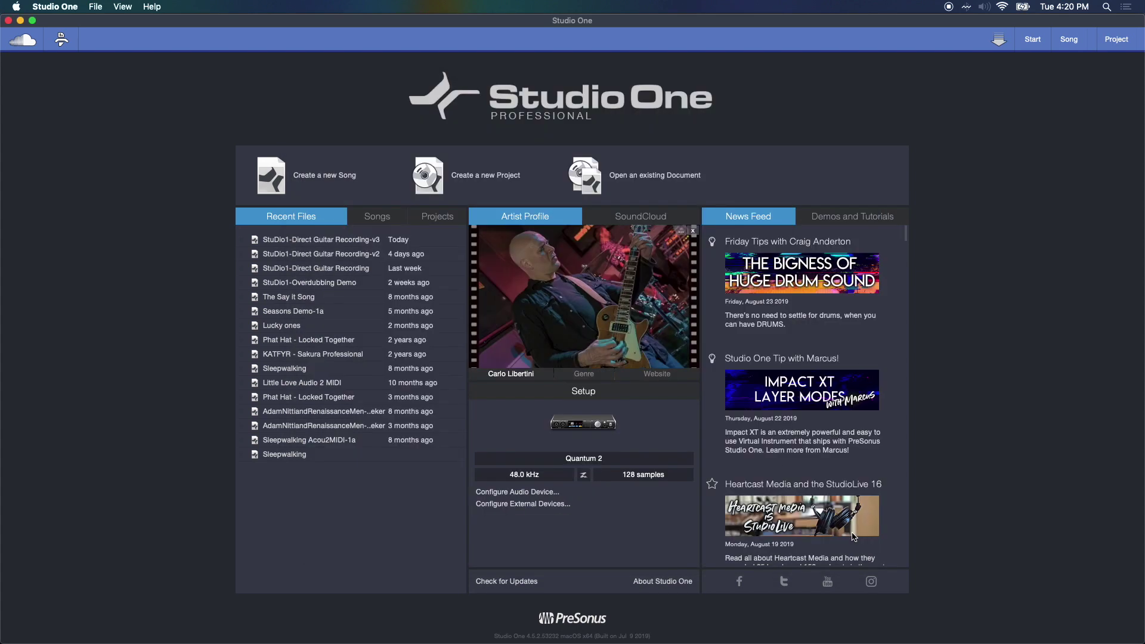
pyautogui.click(319, 240)
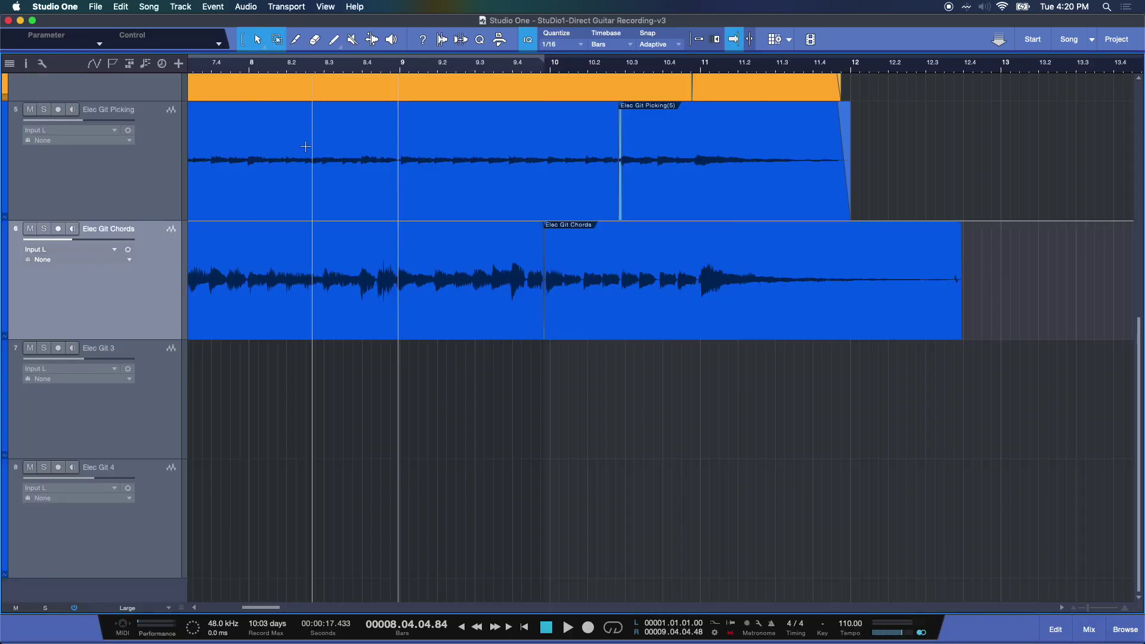
pyautogui.click(182, 6)
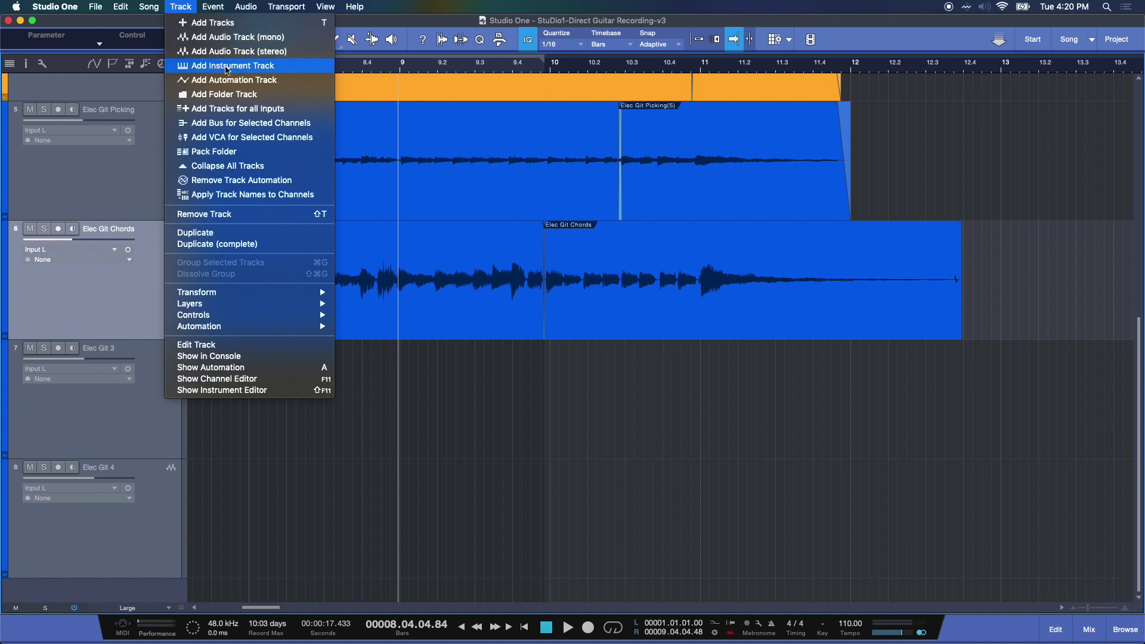
# Add a magenta Instrument track with input UMA25S and output None
pyautogui.click(213, 24)
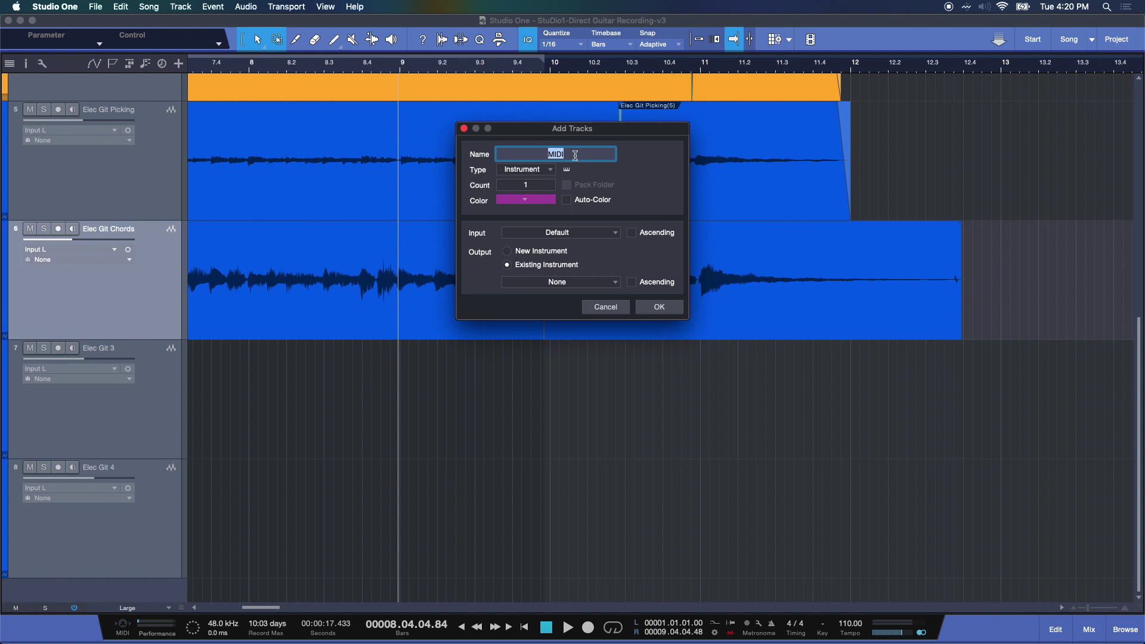
pyautogui.click(550, 171)
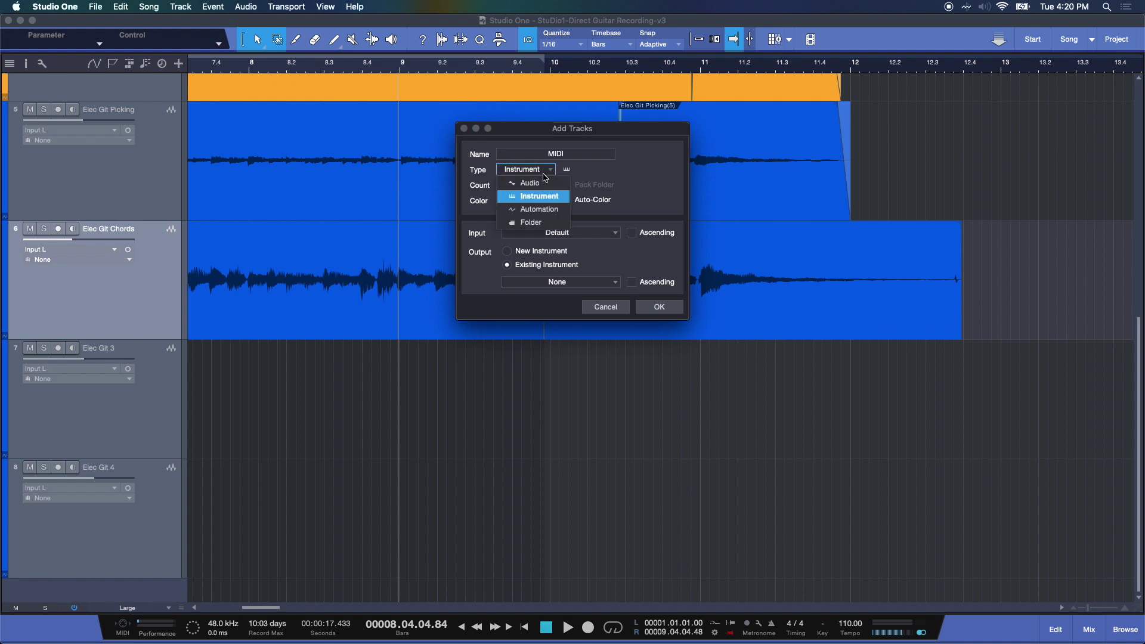
pyautogui.click(546, 199)
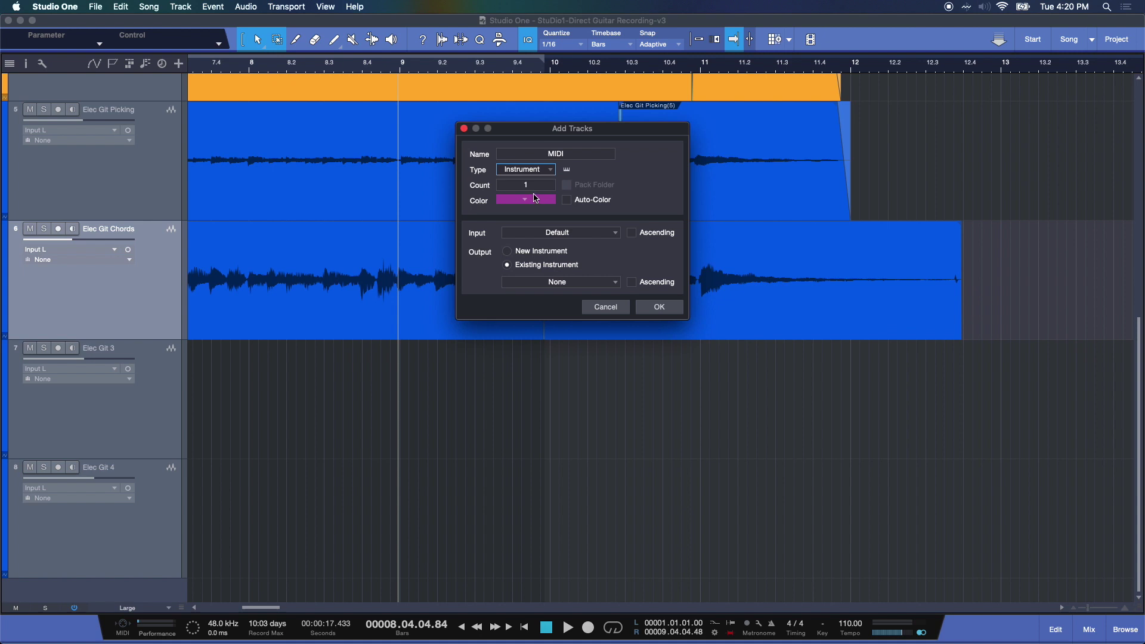
pyautogui.click(530, 201)
pyautogui.click(638, 193)
pyautogui.click(544, 235)
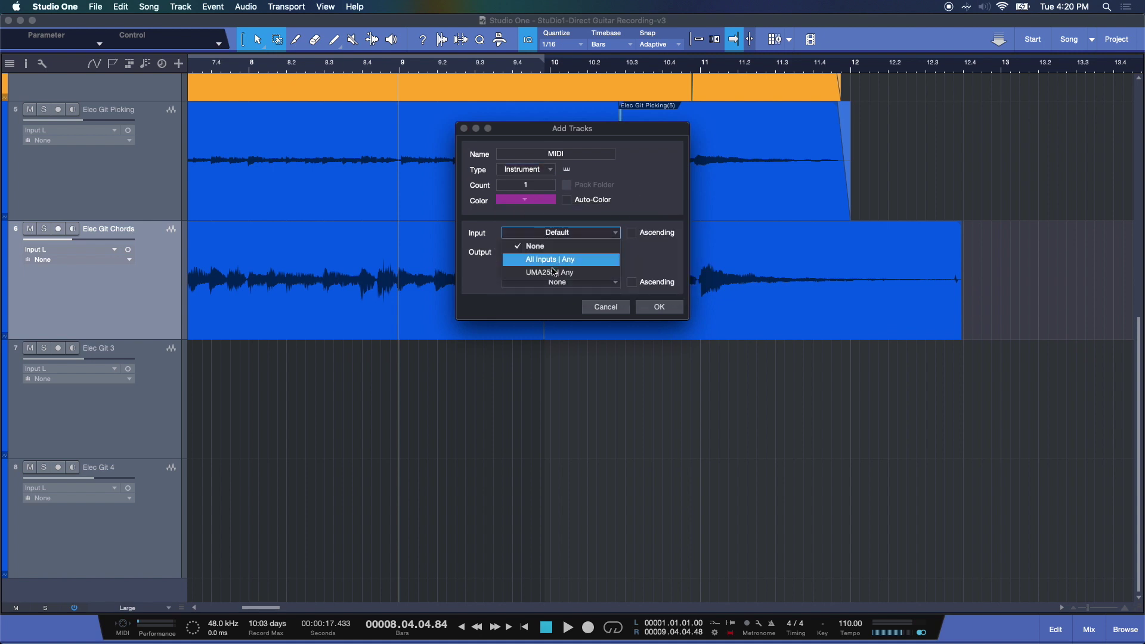
pyautogui.click(655, 263)
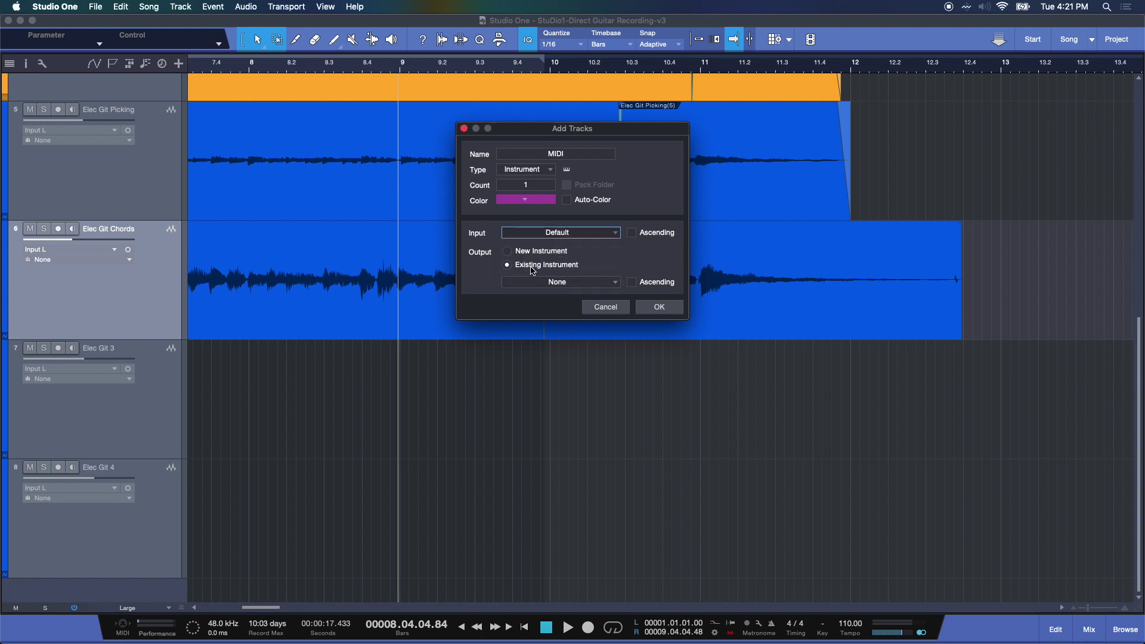
pyautogui.click(588, 283)
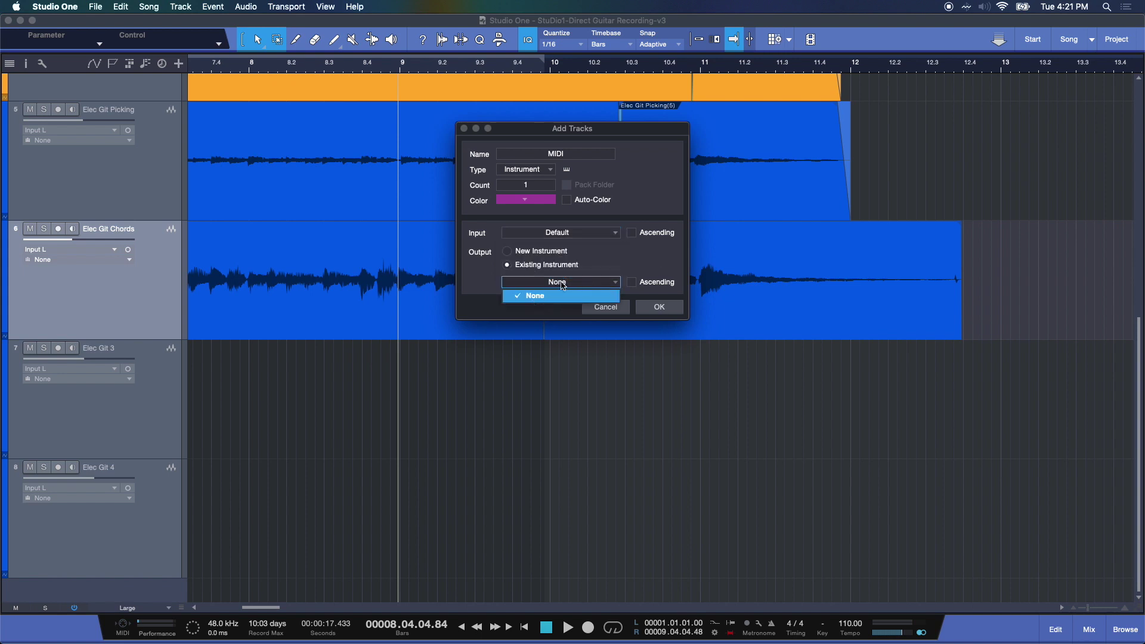
pyautogui.click(612, 266)
pyautogui.click(659, 307)
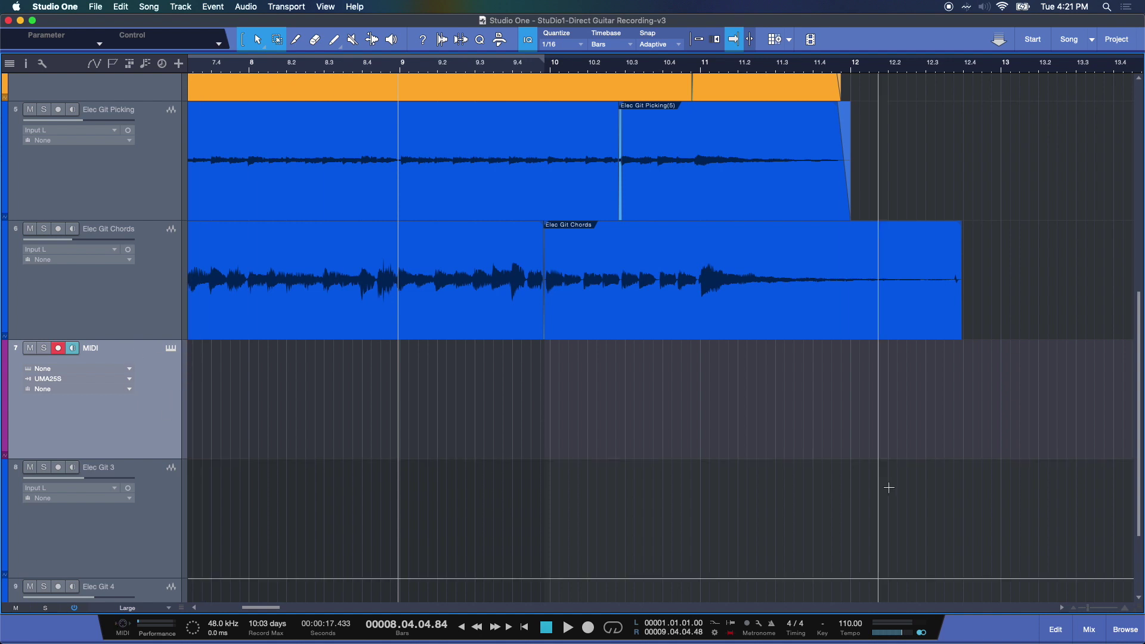
# Drag the PreSonus Mai Tai synth from the browser's Instruments list onto the MIDI track
pyautogui.click(1125, 630)
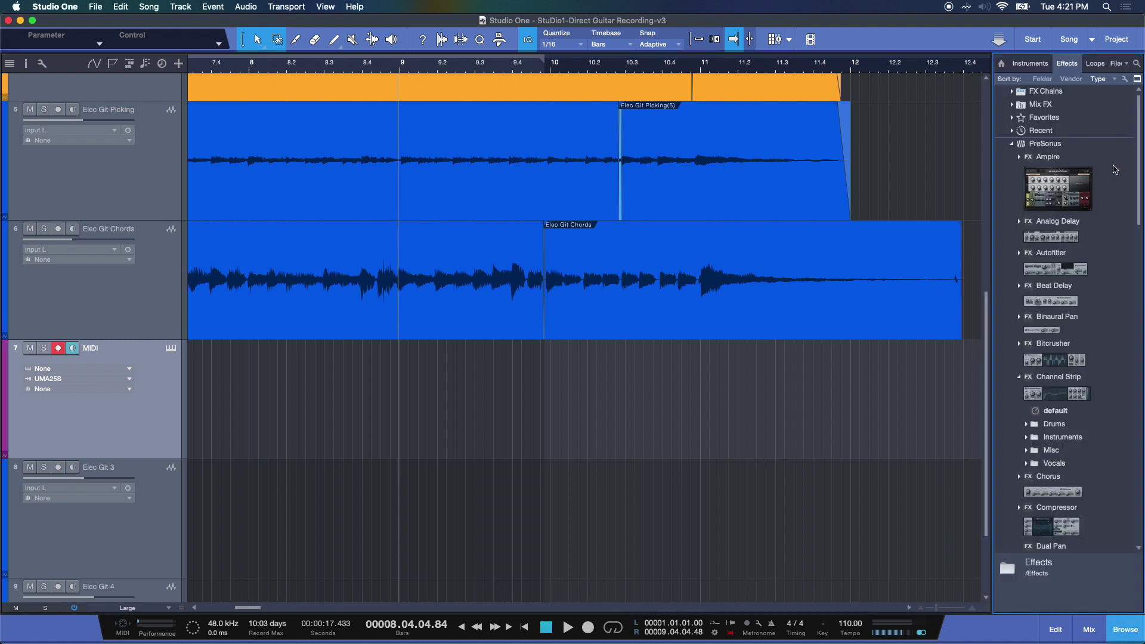
pyautogui.moveTo(993, 152); pyautogui.dragTo(900, 154)
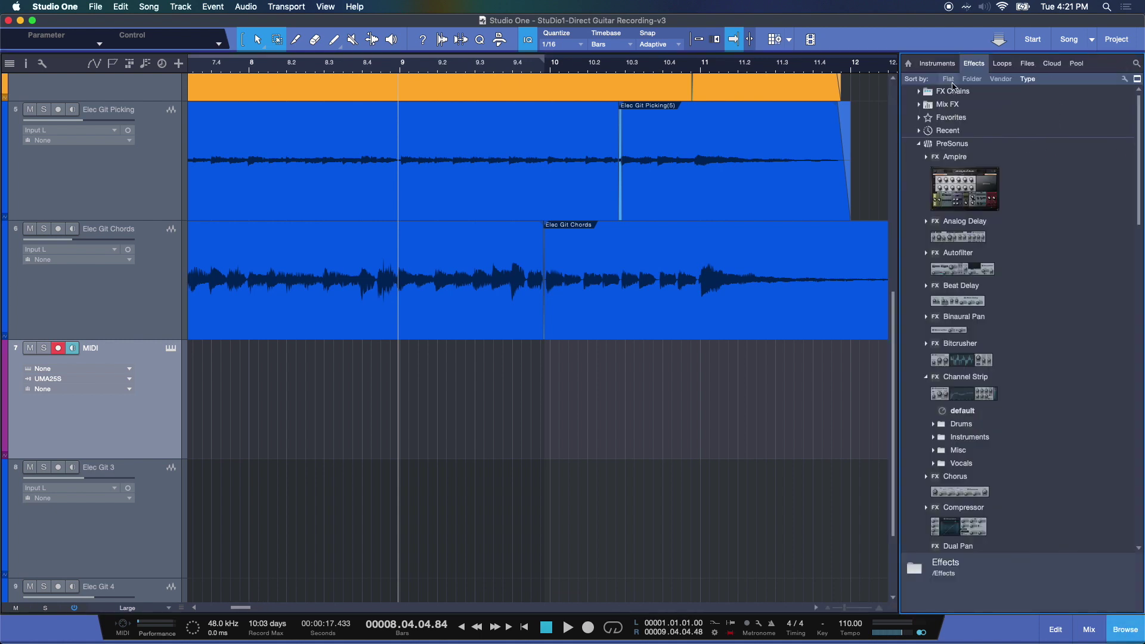
pyautogui.click(940, 67)
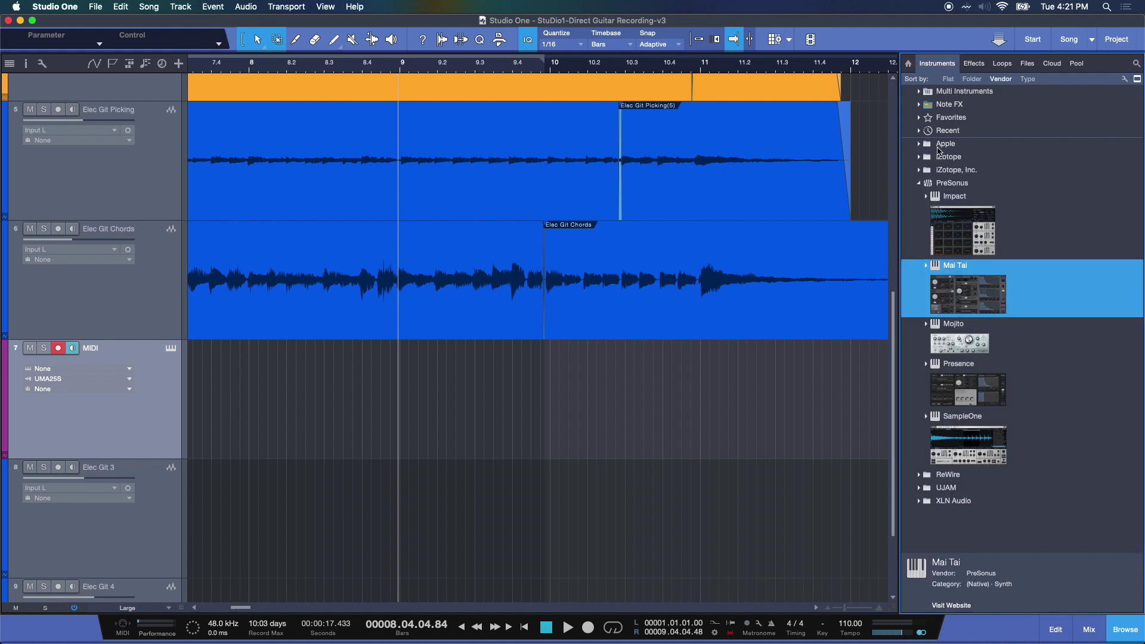
pyautogui.click(920, 183)
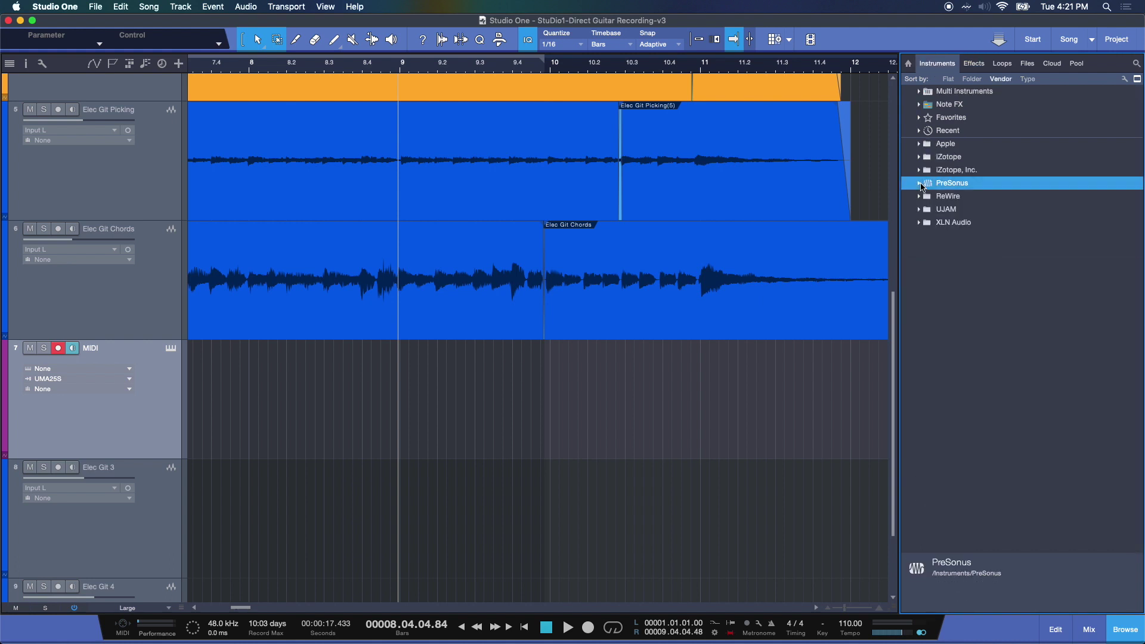
pyautogui.click(920, 183)
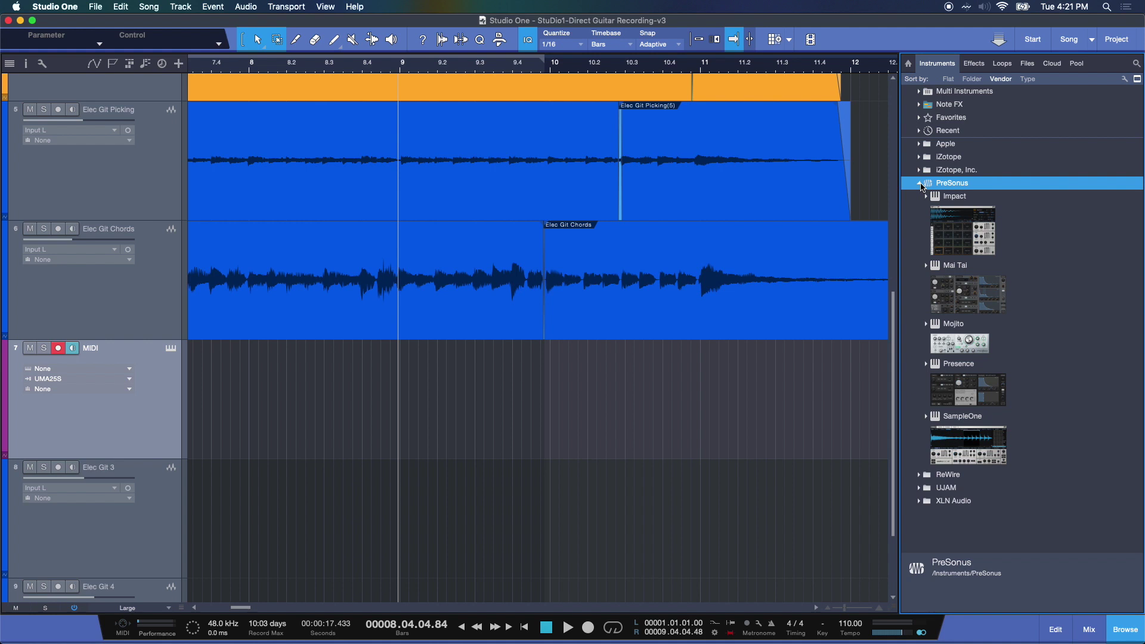
pyautogui.moveTo(976, 292); pyautogui.dragTo(479, 392)
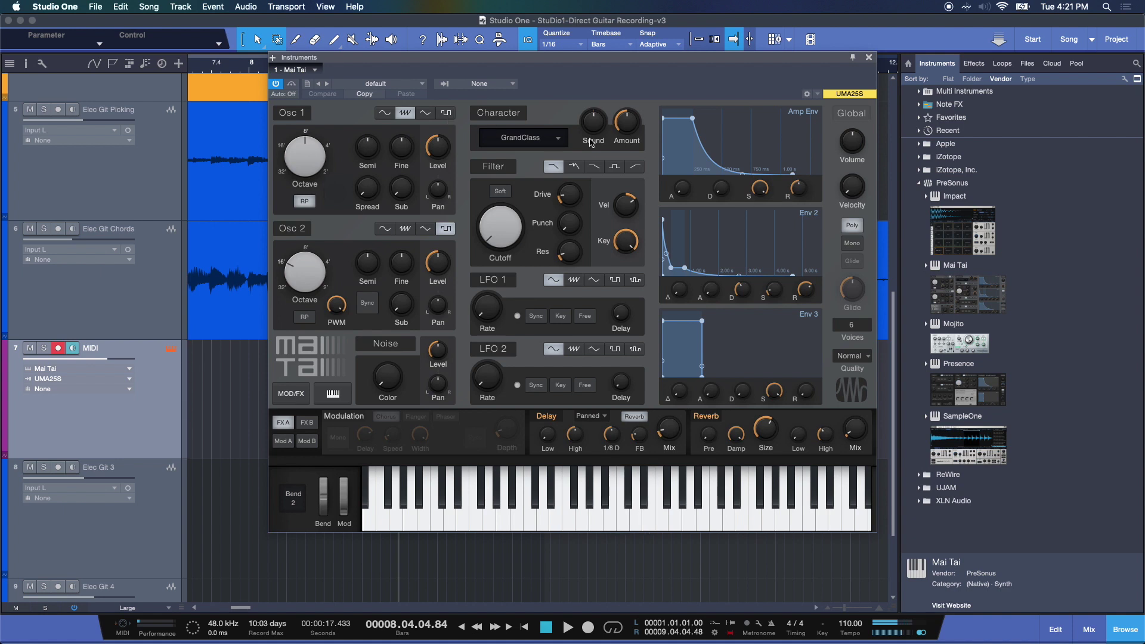
# Play a series of rising notes on Mai Tai's on-screen keyboard to test its sound
pyautogui.click(597, 513)
pyautogui.click(516, 507)
pyautogui.click(556, 513)
pyautogui.click(622, 513)
pyautogui.click(636, 512)
pyautogui.click(544, 516)
pyautogui.click(596, 517)
pyautogui.click(579, 514)
pyautogui.click(595, 519)
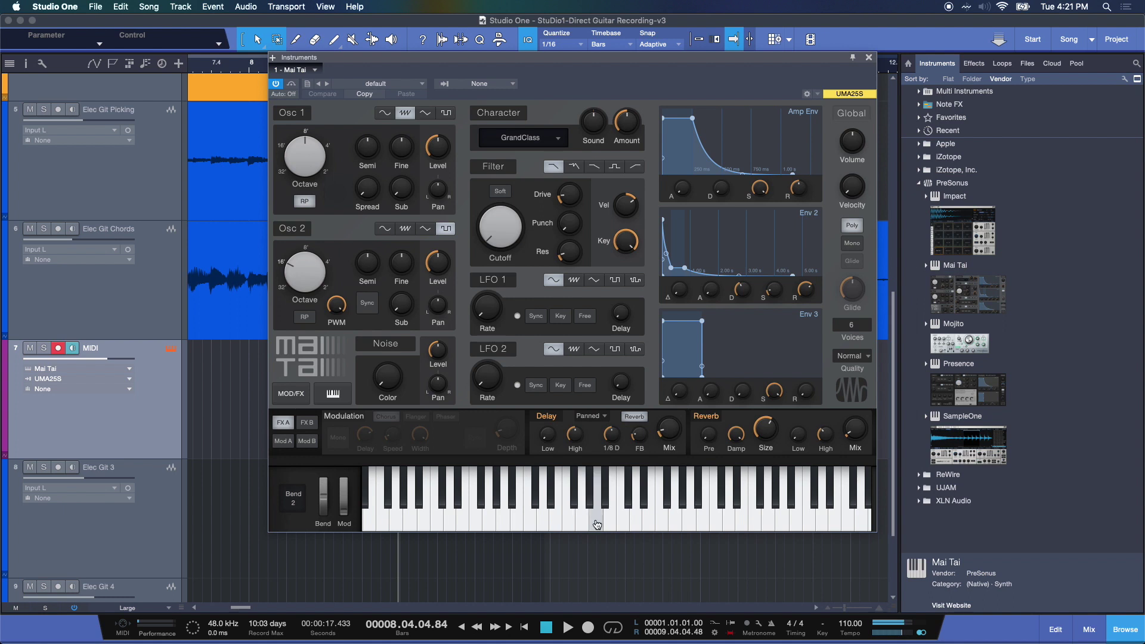
pyautogui.click(611, 520)
pyautogui.click(625, 520)
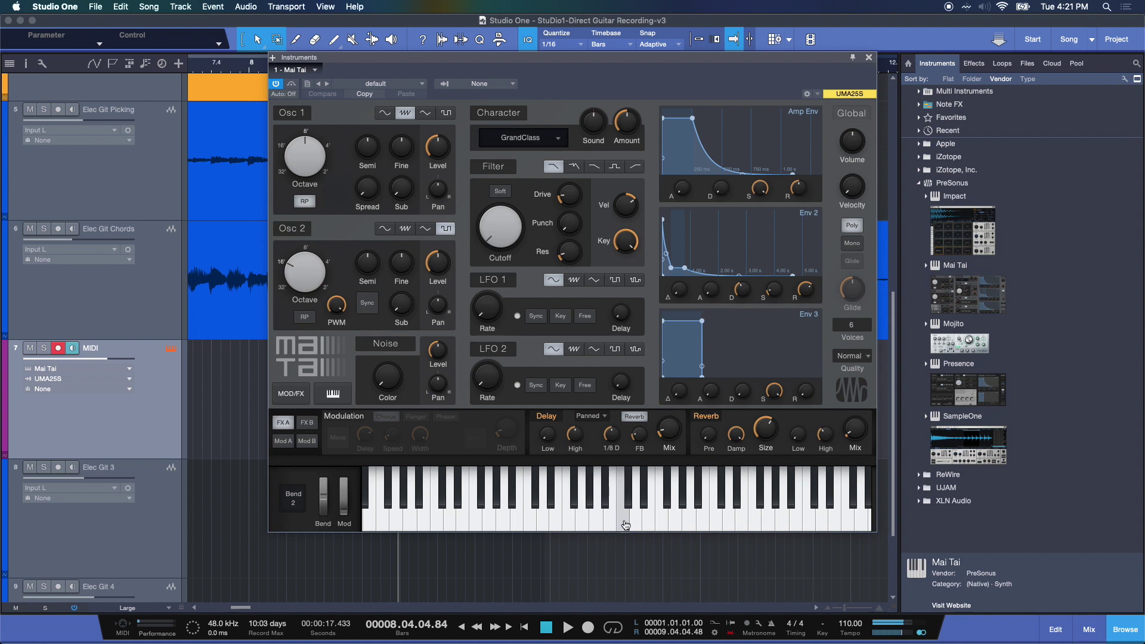
pyautogui.click(662, 516)
pyautogui.click(716, 516)
pyautogui.click(755, 516)
pyautogui.click(770, 519)
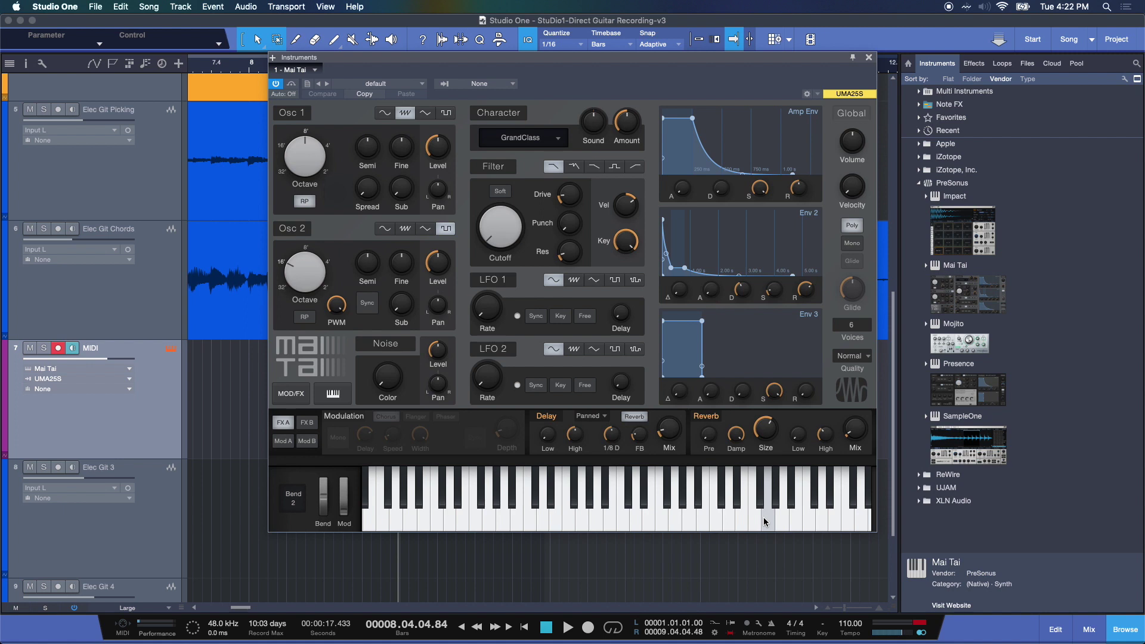
# Close the Mai Tai window and bring up Preferences on External Devices
pyautogui.click(869, 58)
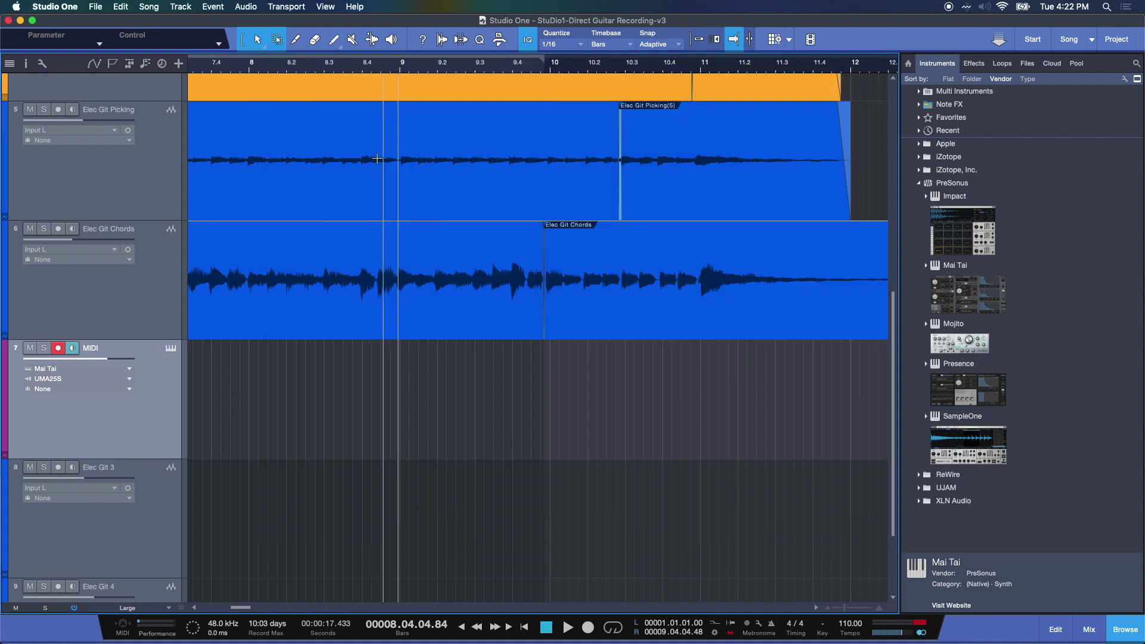
pyautogui.click(51, 7)
pyautogui.click(65, 39)
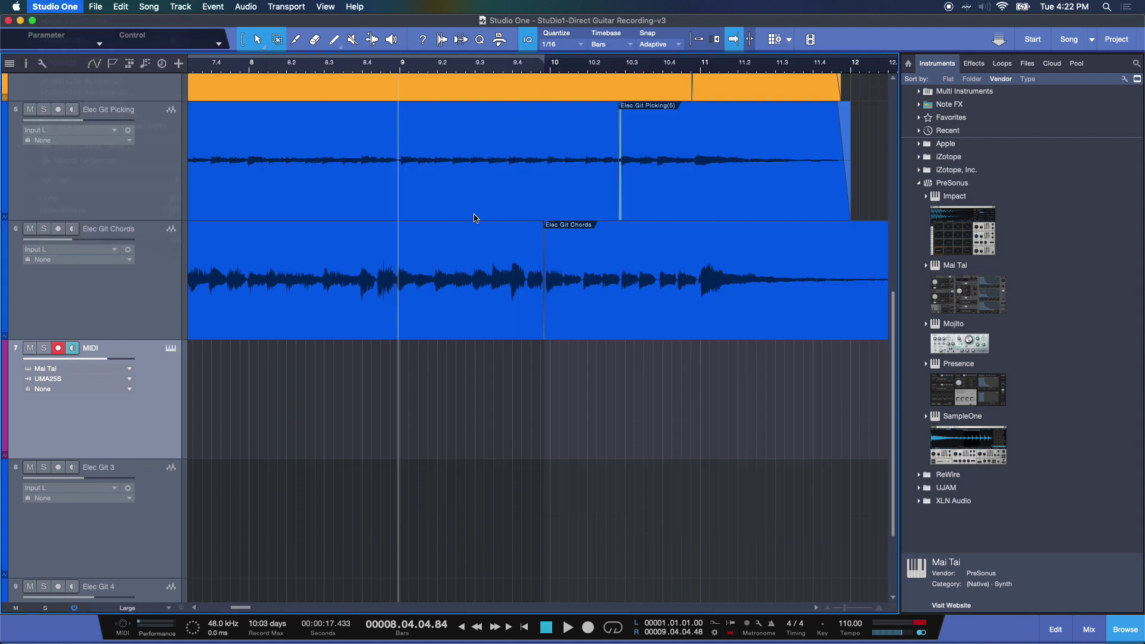